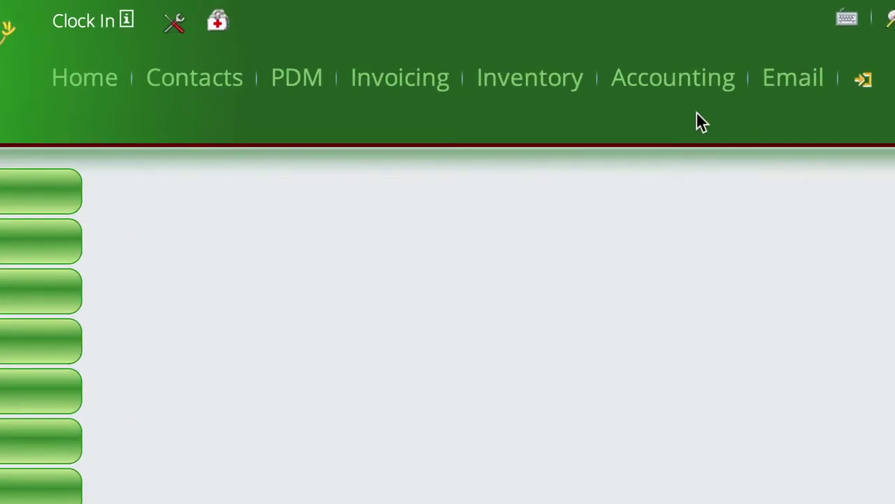
Step: Open the list of existing accounts in the accounting chart of accounts and expand the Cash Summary account
left_click(668, 82)
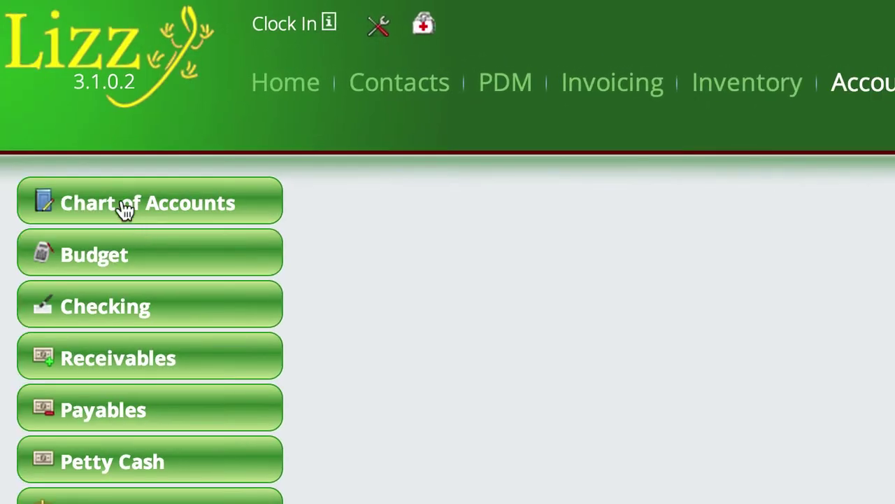
left_click(125, 208)
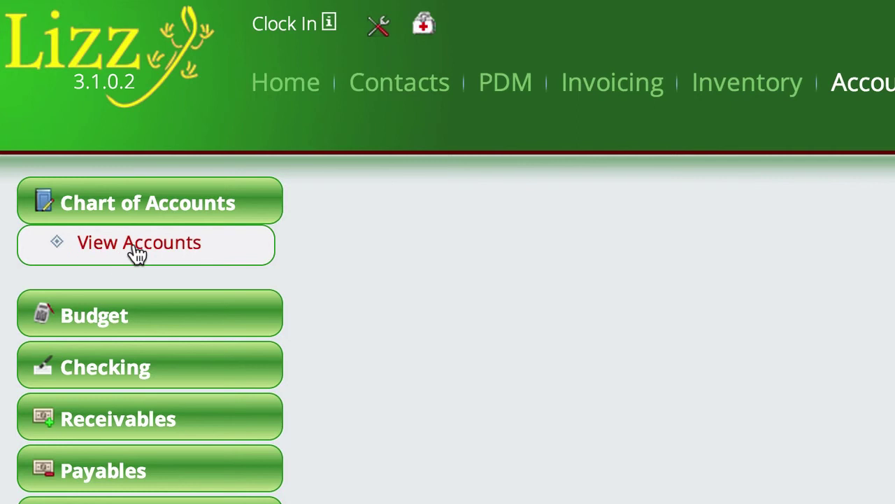
left_click(147, 254)
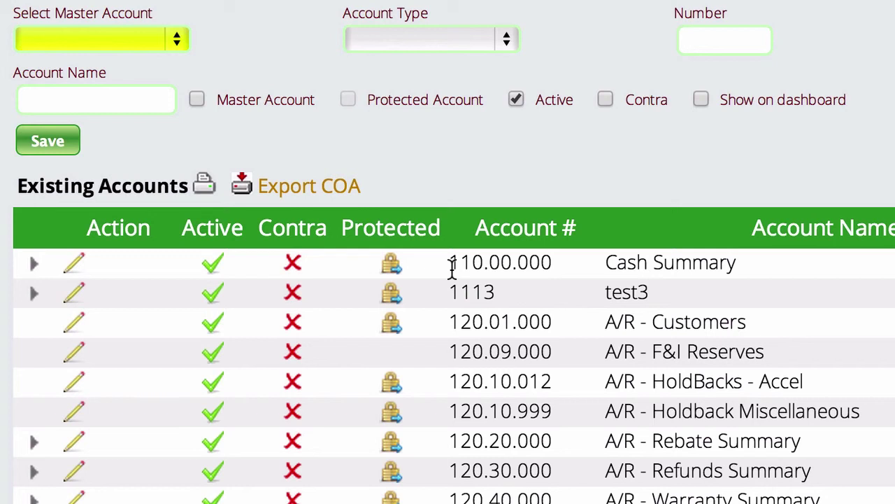
left_click(32, 266)
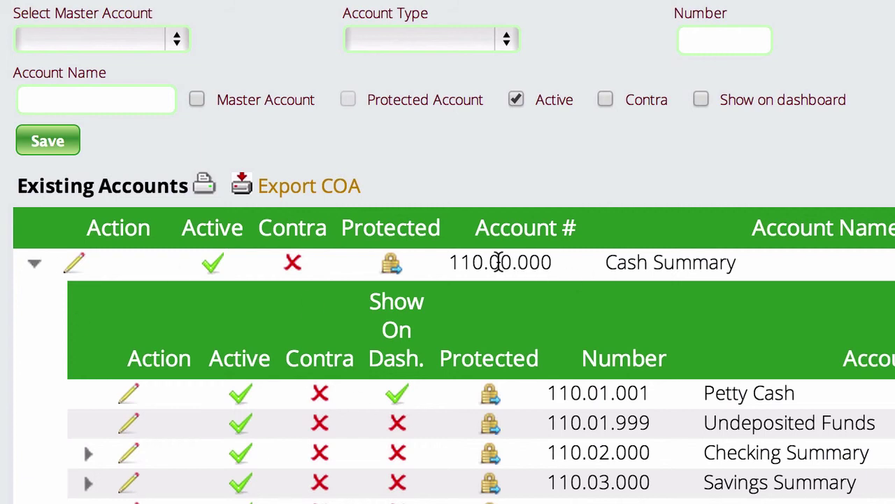
Step: Set the new account's master account to 110.00.000 – Cash Summary and its account type to Cash
left_click(68, 44)
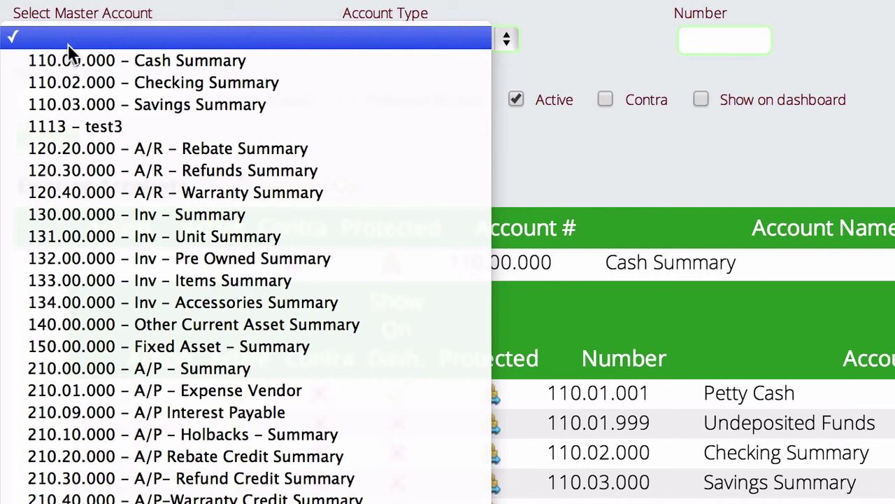
left_click(68, 56)
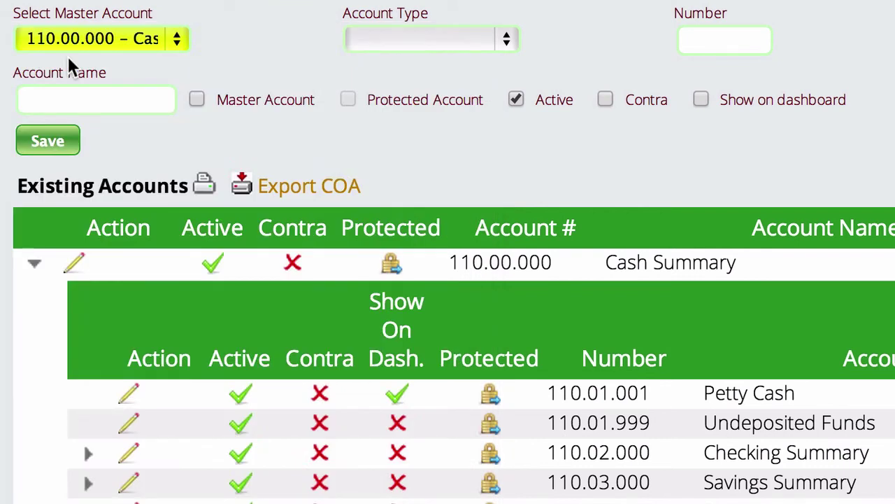
left_click(412, 42)
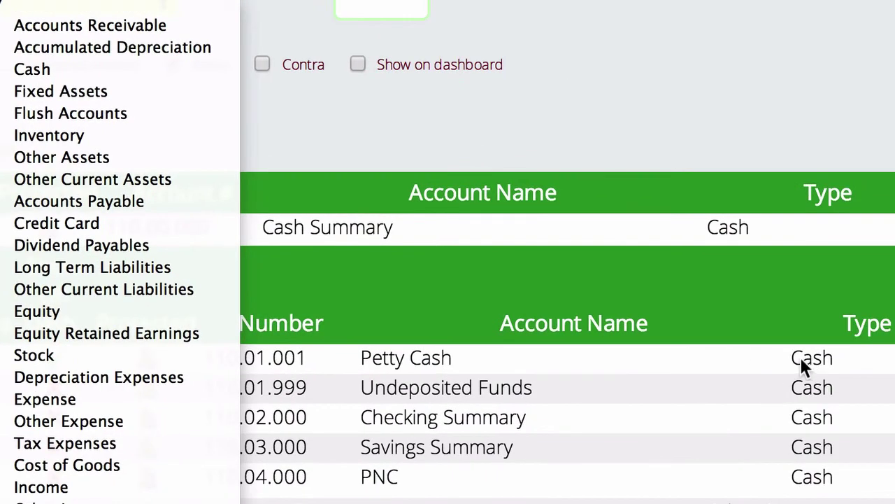
left_click(31, 69)
Step: Give the new ledger account the number 110.05.000 and the name Bank 1, and save it
left_click(385, 6)
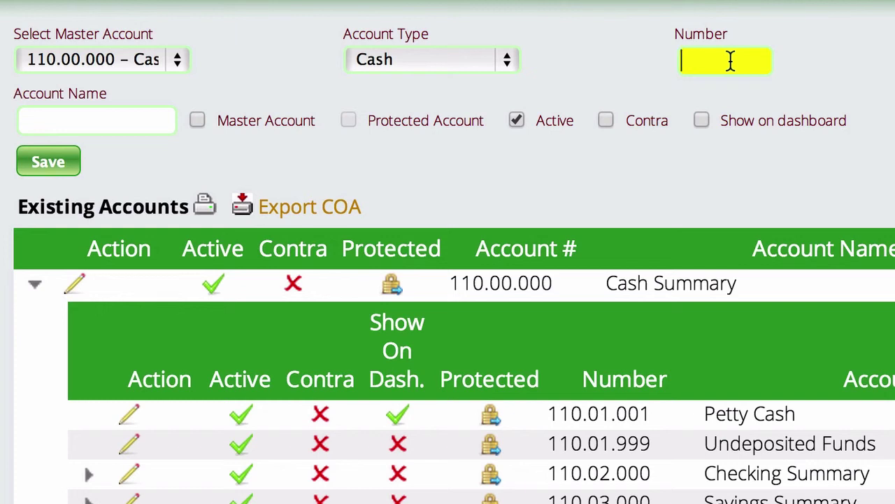
type("110.05.000")
left_click(72, 120)
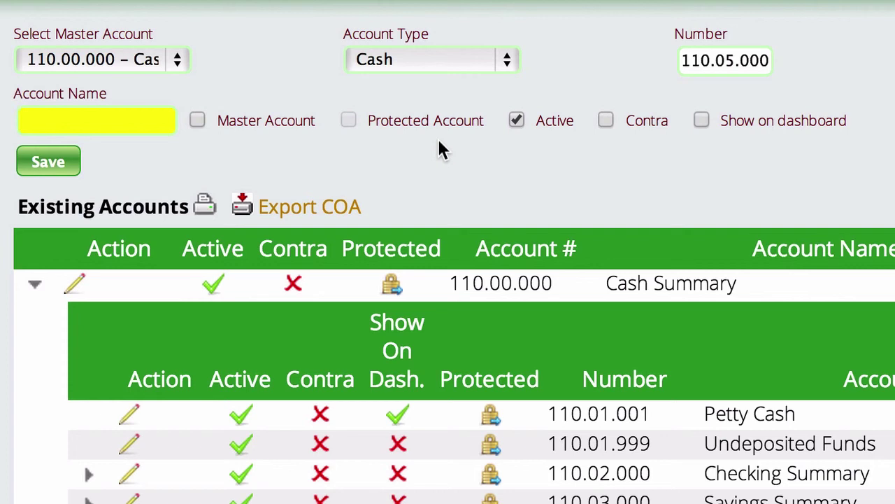
type("Bank 1")
left_click(55, 165)
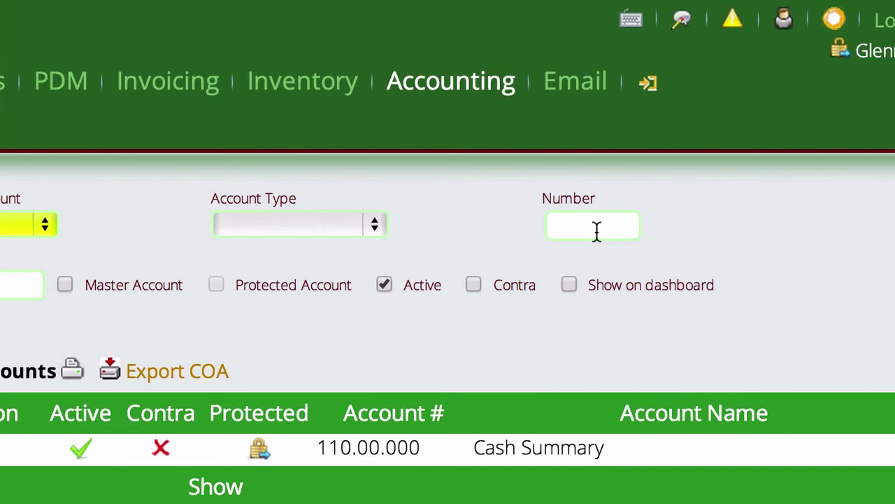
Step: Open the Bank Accounts setup in the accounting settings
left_click(649, 85)
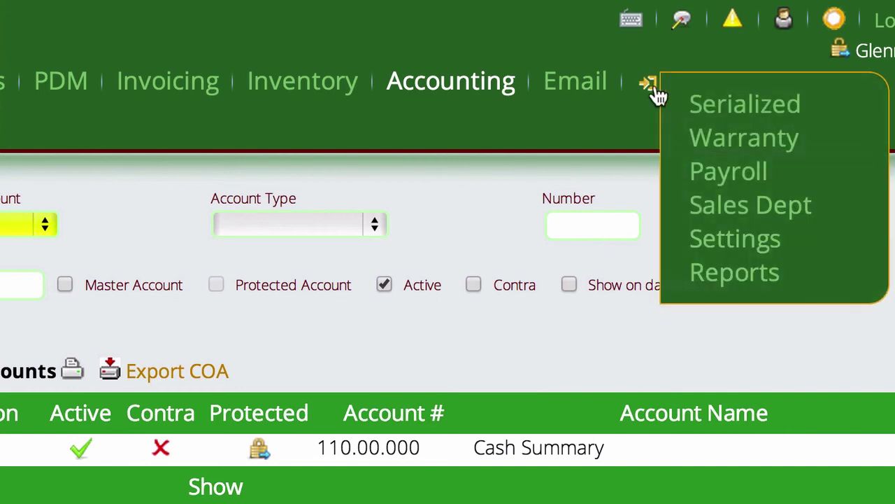
left_click(740, 241)
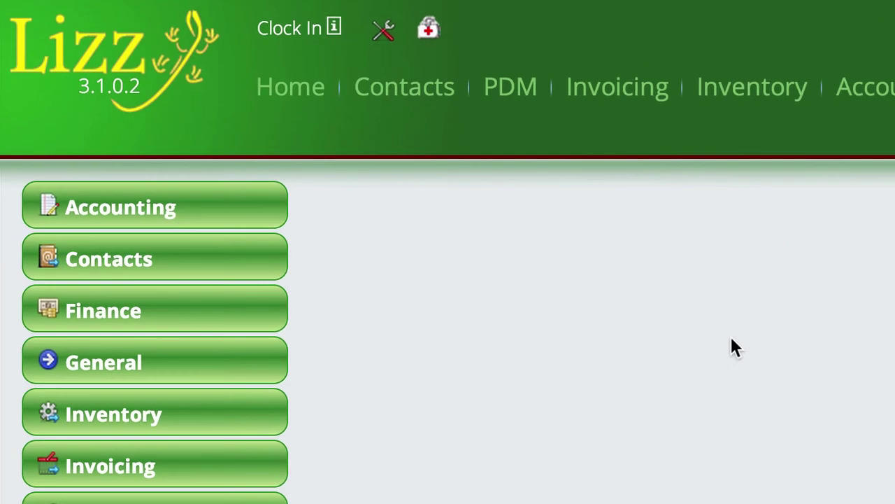
left_click(168, 213)
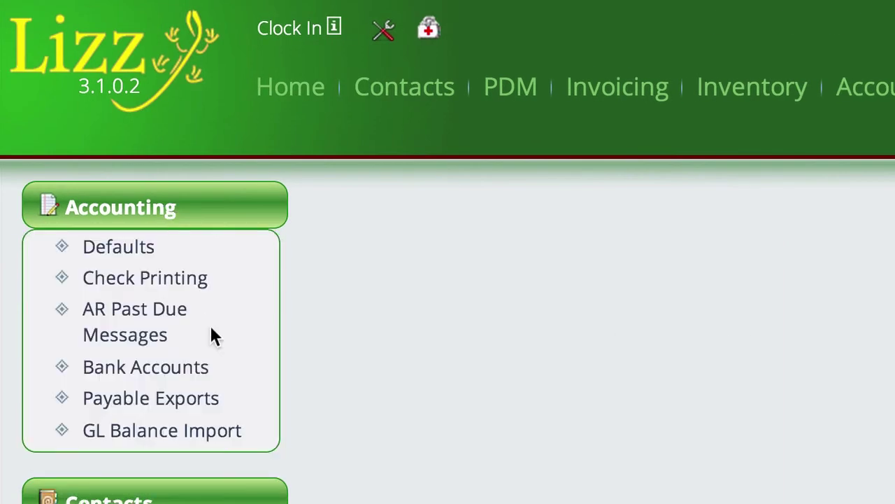
left_click(158, 378)
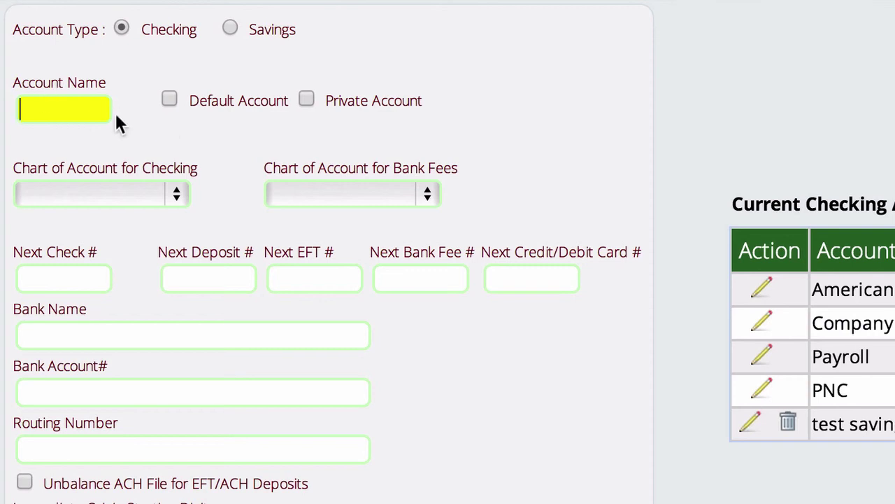
Step: Name the checking account Bank 1 and assign 110.05.000 – Bank 1 for checking and 610.02.020 – Exp Bank Fees for bank fees
type("Bank 1")
left_click(96, 195)
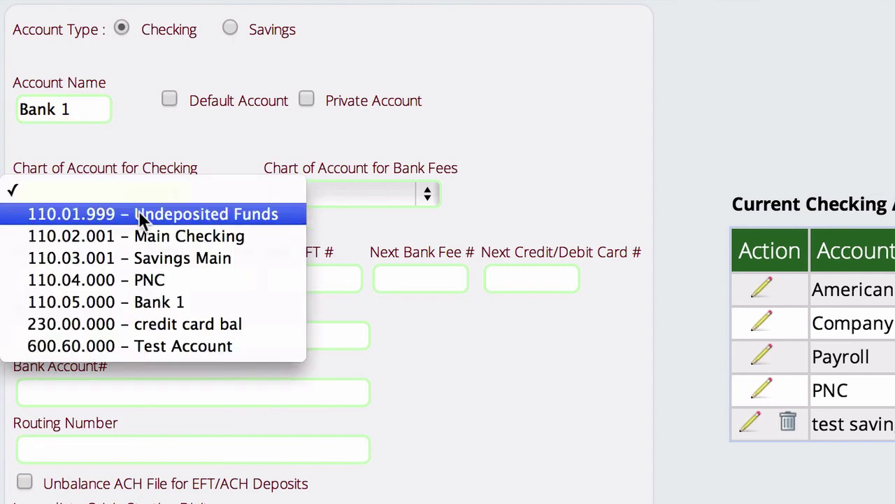
left_click(142, 305)
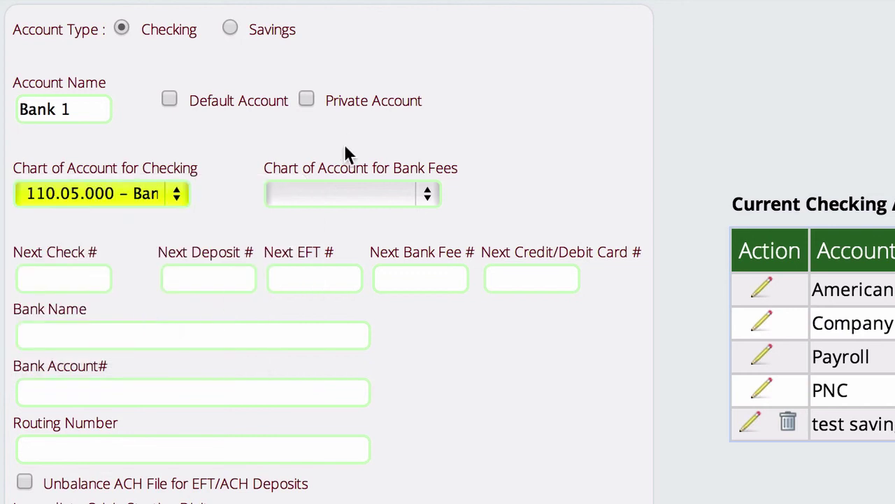
left_click(374, 196)
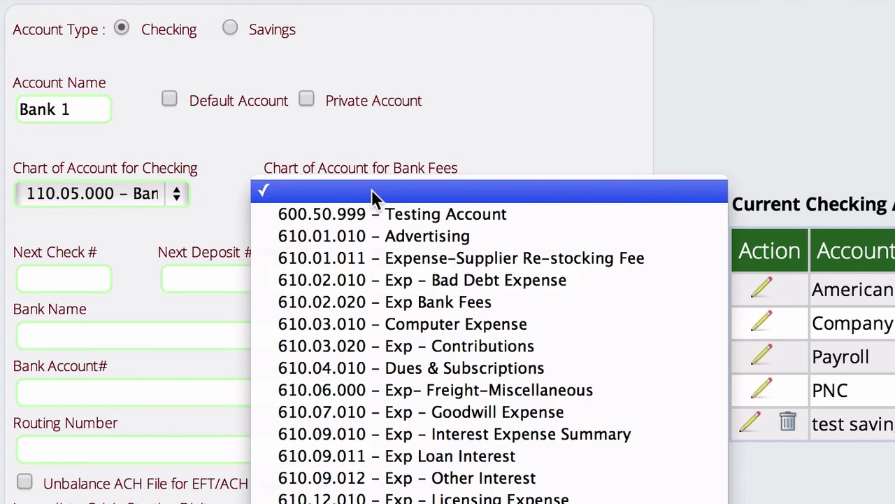
left_click(437, 306)
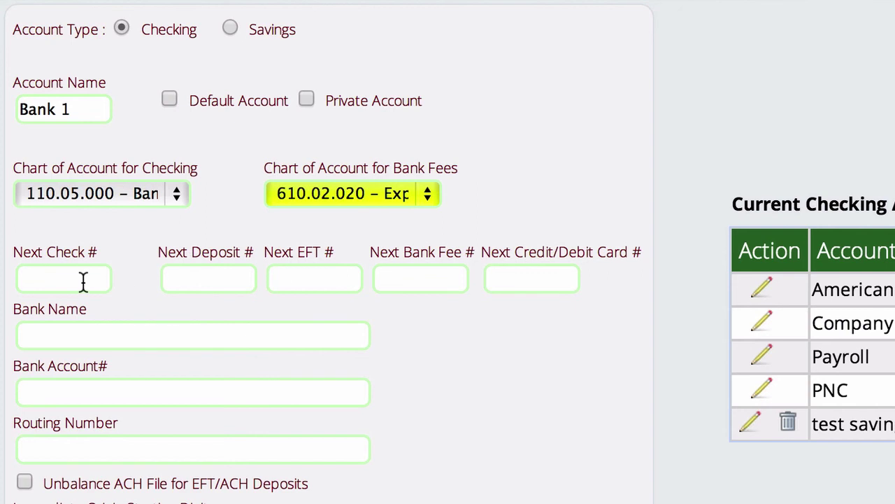
Step: Enter Bank 1 as the bank name, fill in the bank account number, and save the bank account
left_click(70, 337)
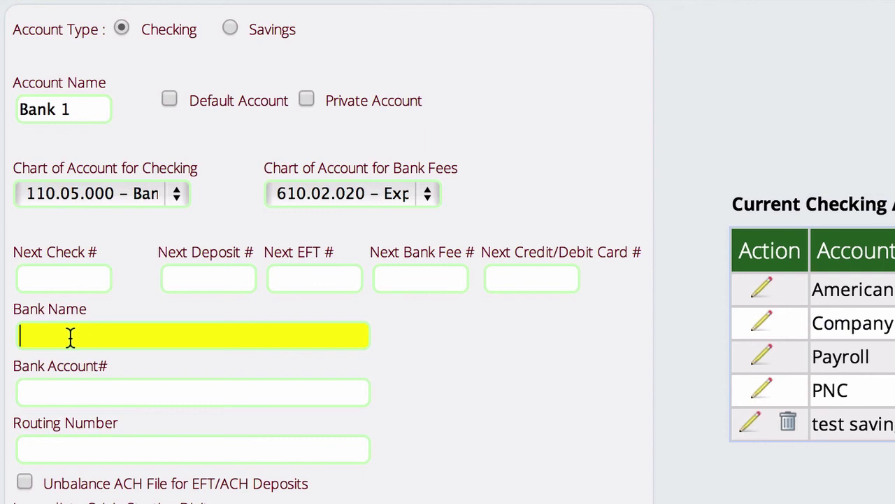
type("Bank 1")
left_click(70, 393)
type("23423234")
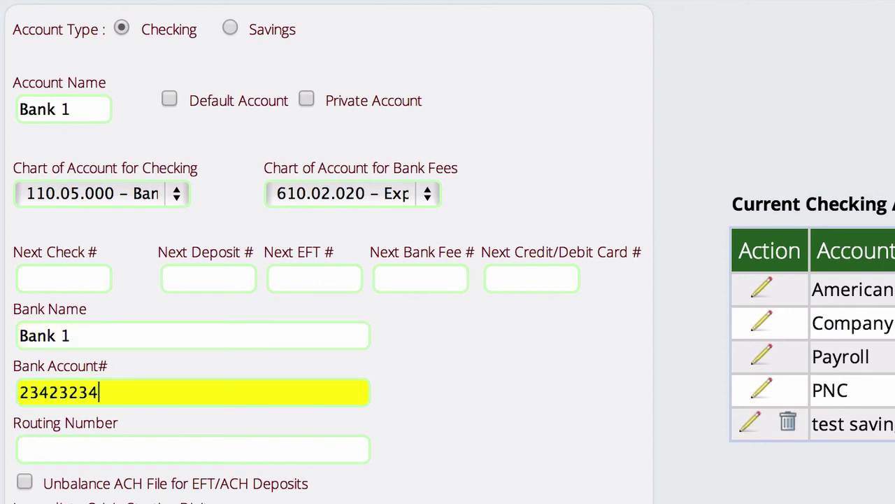
scroll(64, 444, "down", 3)
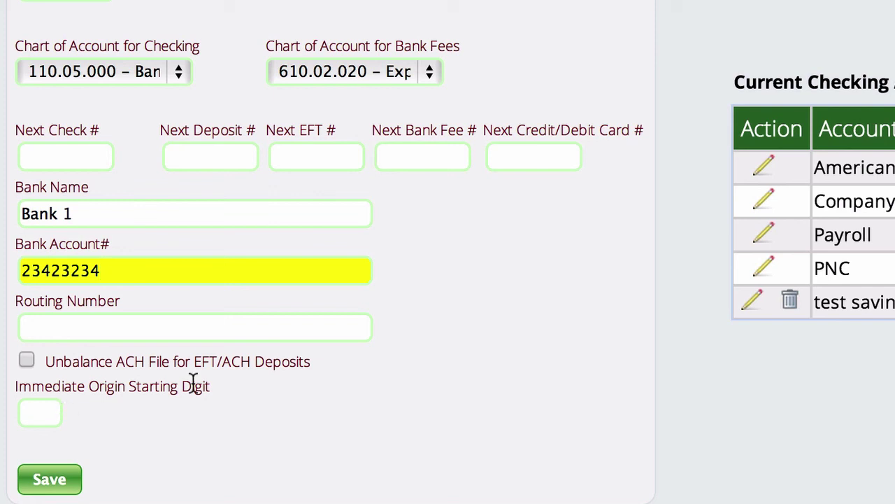
left_click(49, 480)
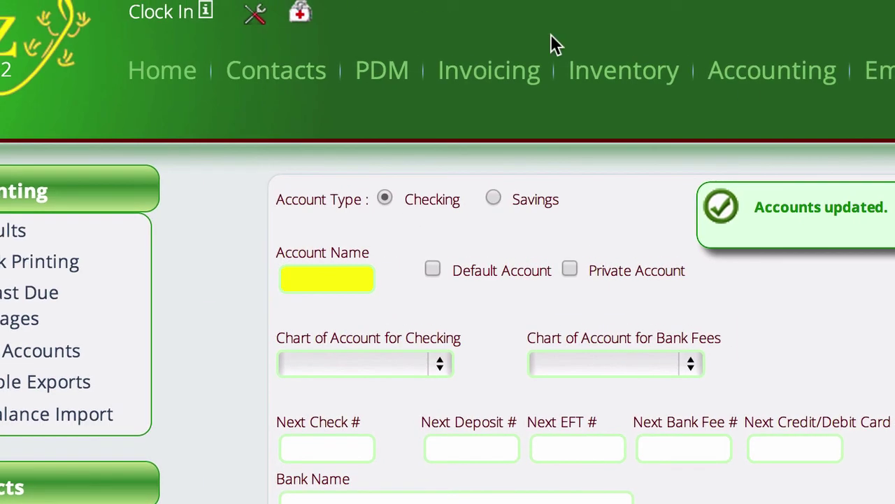
Step: Open the accounting check register and display the Bank 1 account
left_click(766, 82)
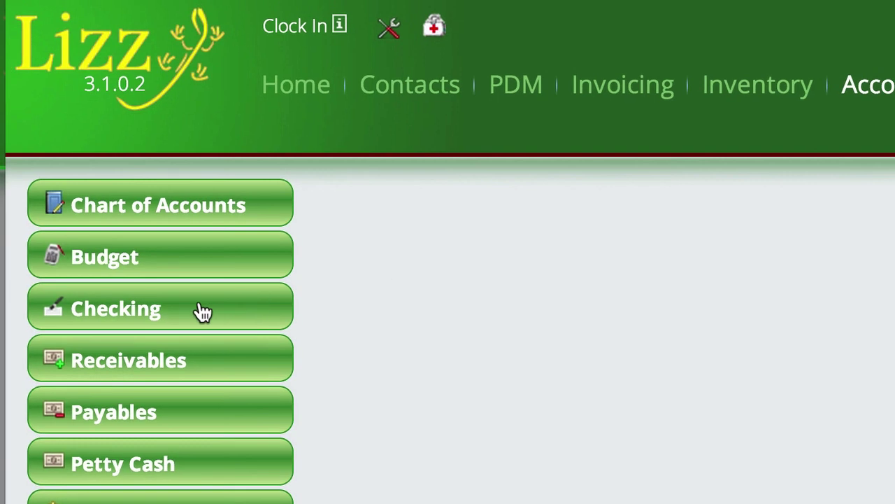
left_click(179, 308)
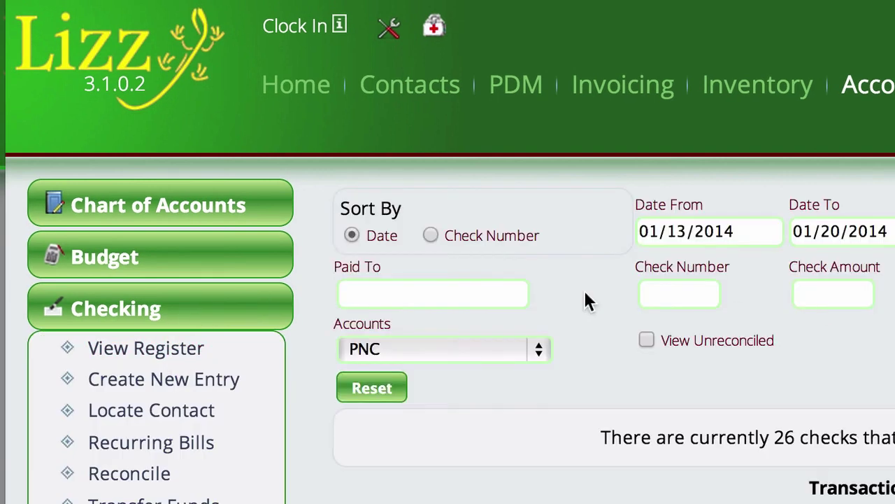
left_click(494, 350)
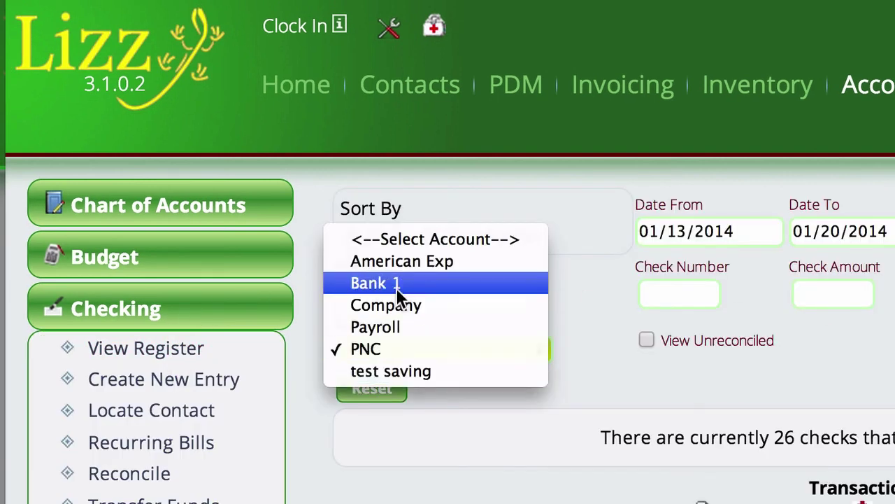
key("Return")
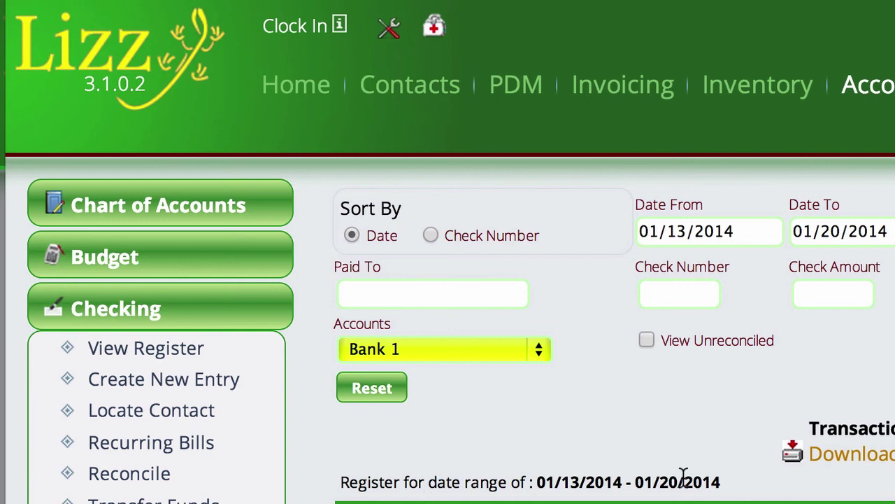